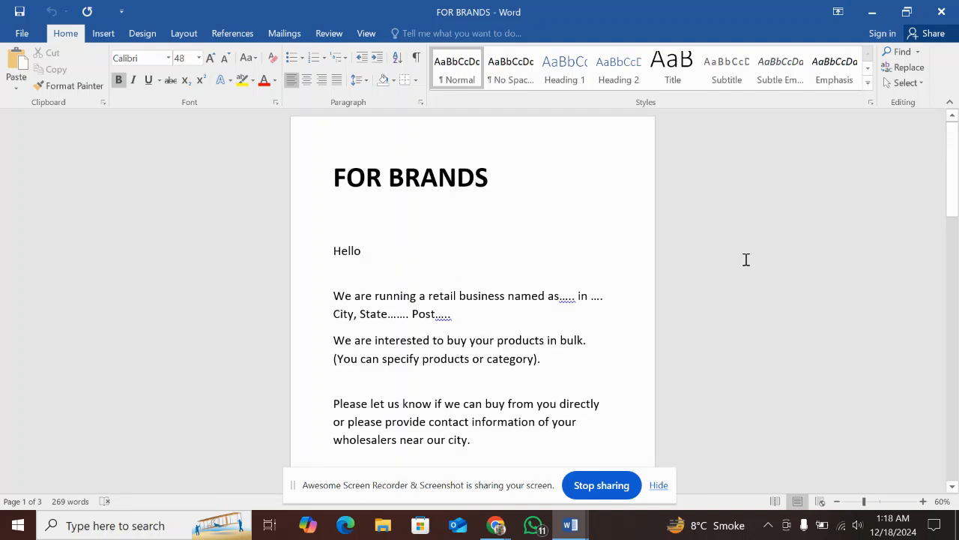
Review the FOR BRANDS and FOR WHOLESELLER/DISTRIBUTORS message templates in the document
scroll(747, 259, down, 5)
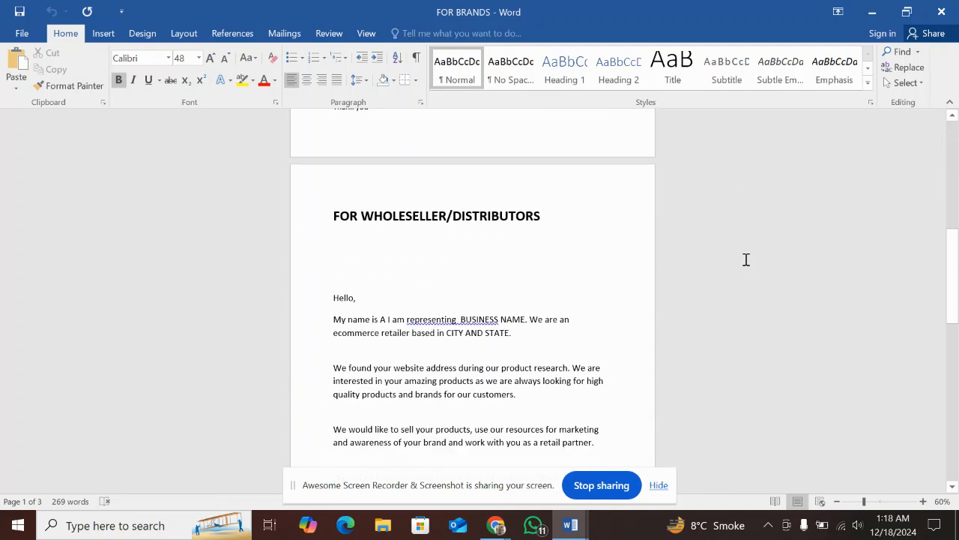
scroll(747, 259, up, 5)
scroll(746, 260, up, 5)
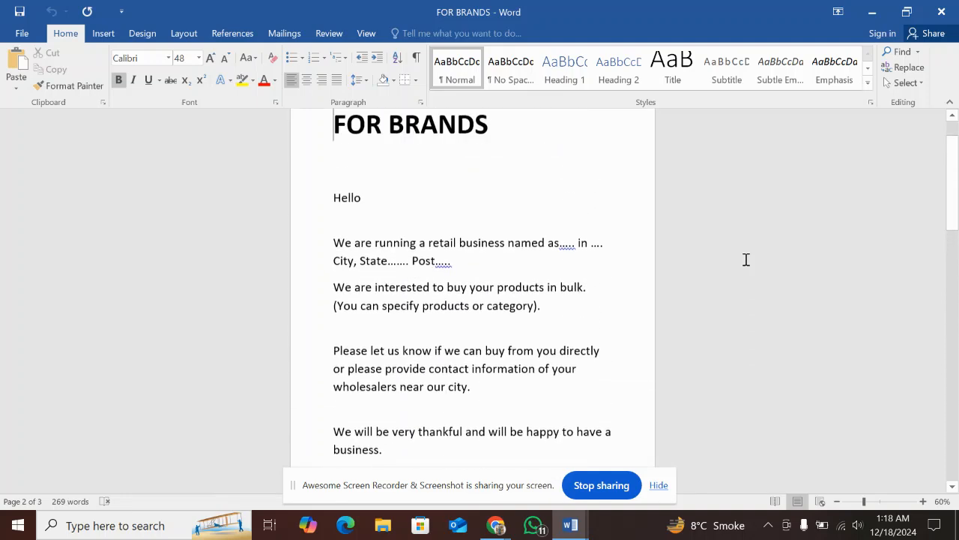
scroll(747, 259, down, 1)
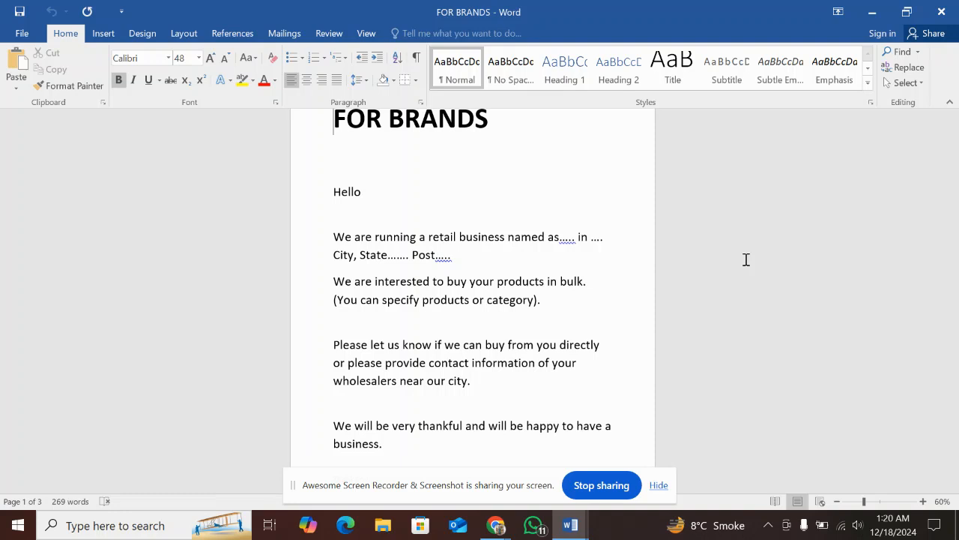
Switch to Chrome and search Google for chatgpt
click(500, 525)
click(462, 485)
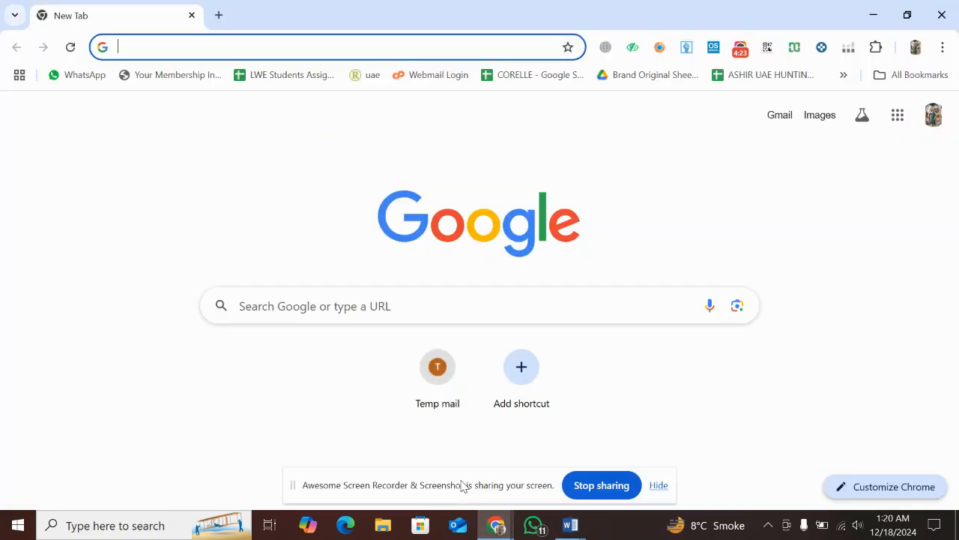
text(chat)
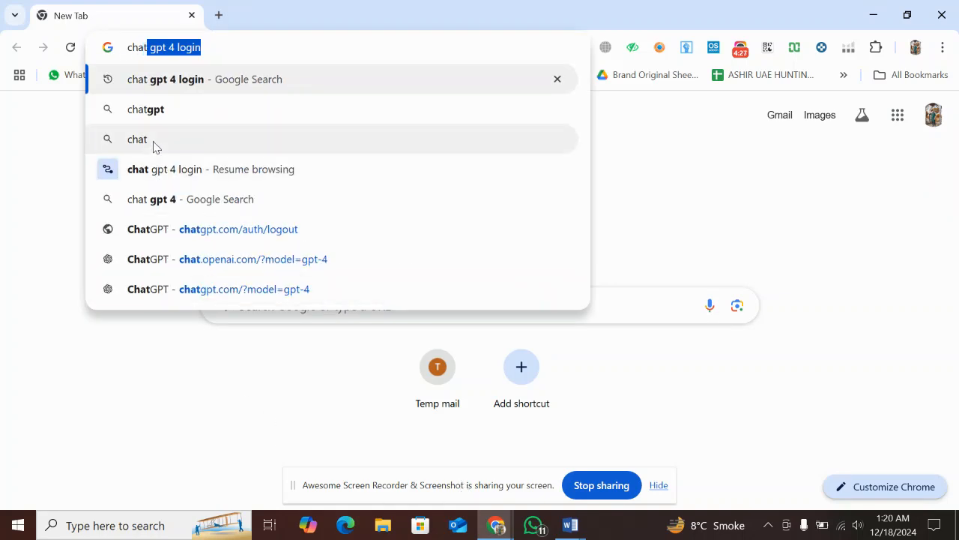
key(Down)
click(172, 120)
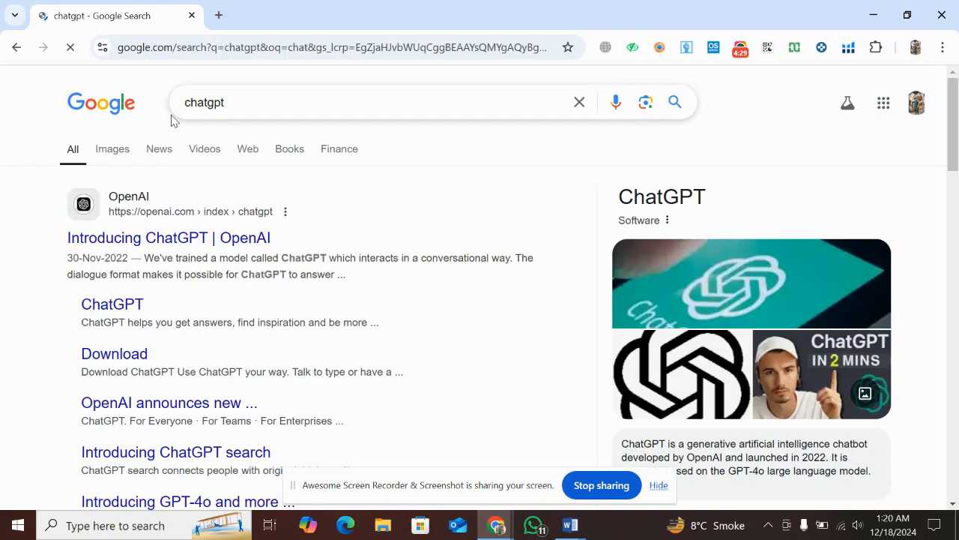
click(135, 242)
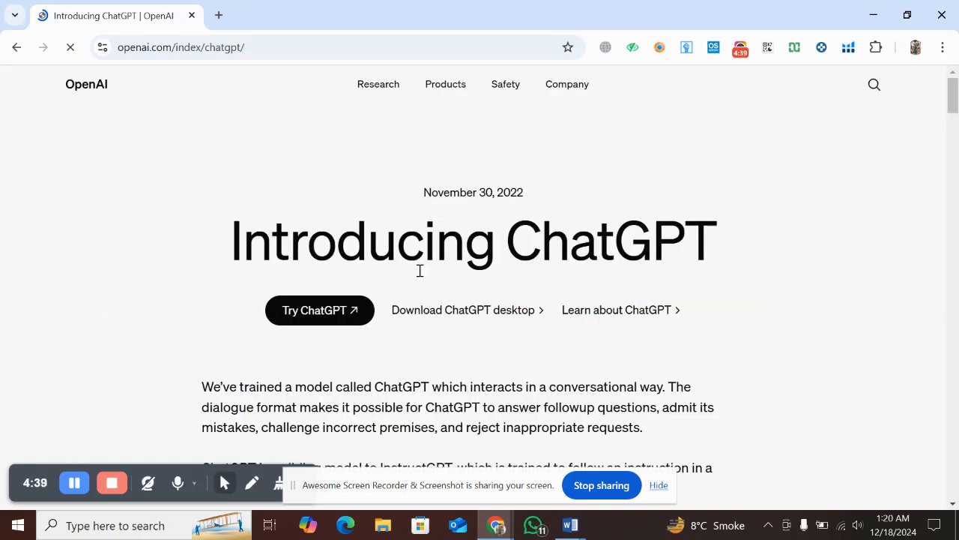
scroll(420, 271, down, 10)
scroll(419, 275, down, 7)
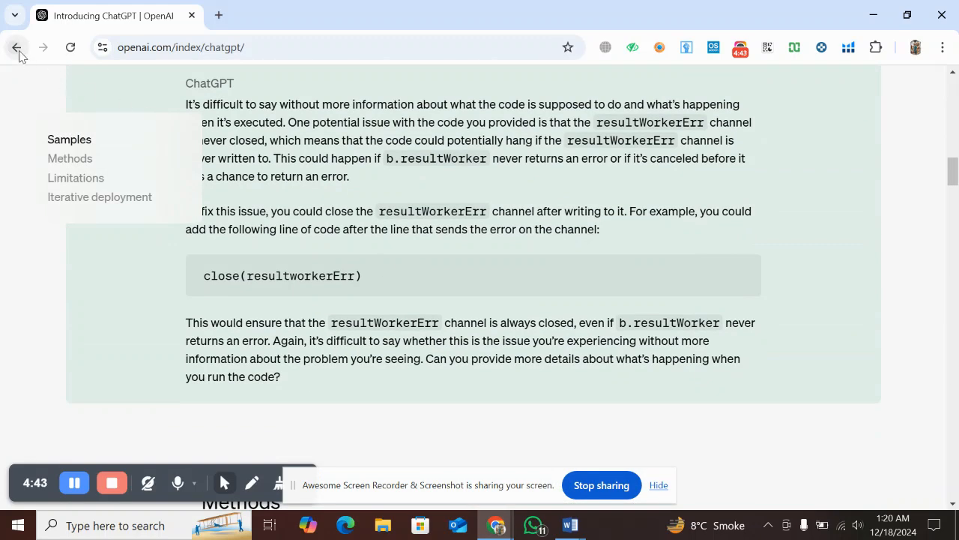
click(16, 47)
click(137, 254)
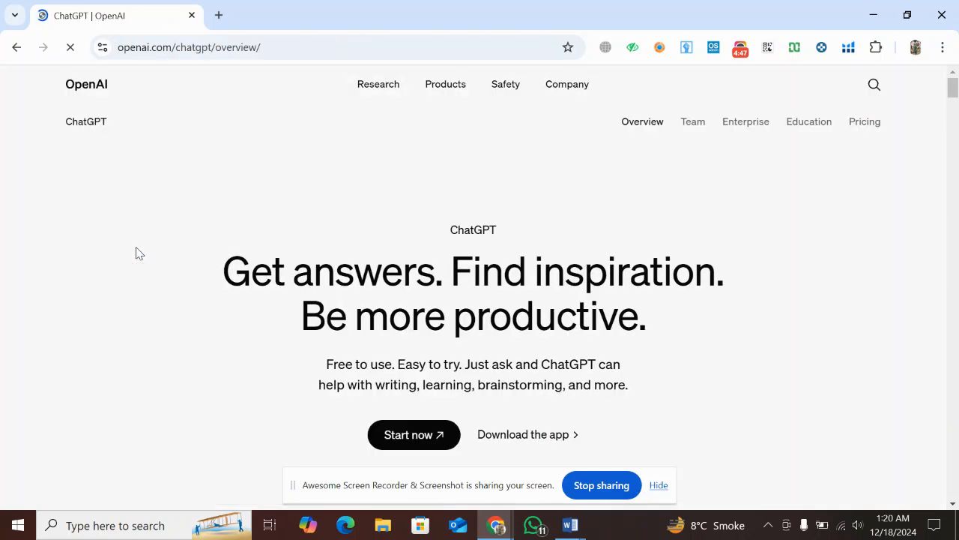
scroll(138, 254, down, 2)
scroll(137, 253, down, 7)
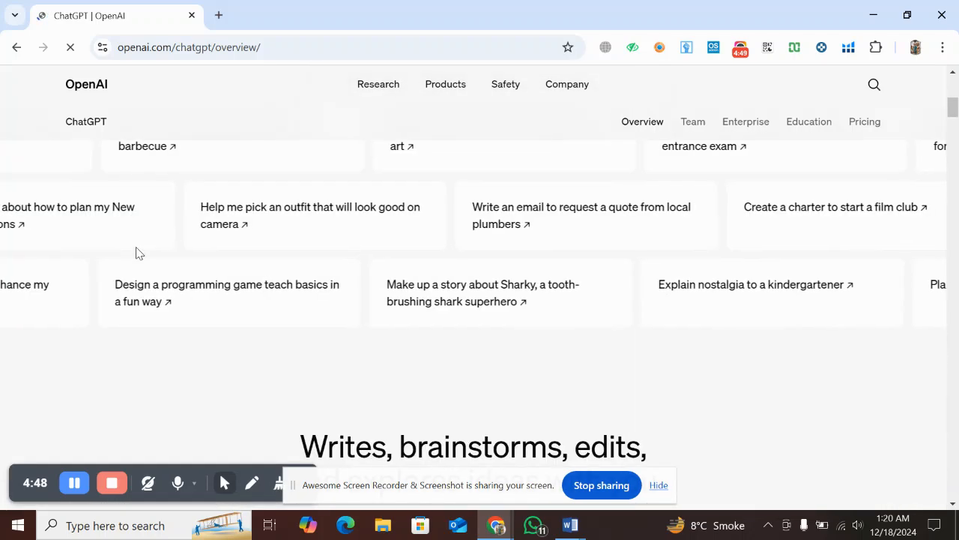
scroll(136, 254, up, 3)
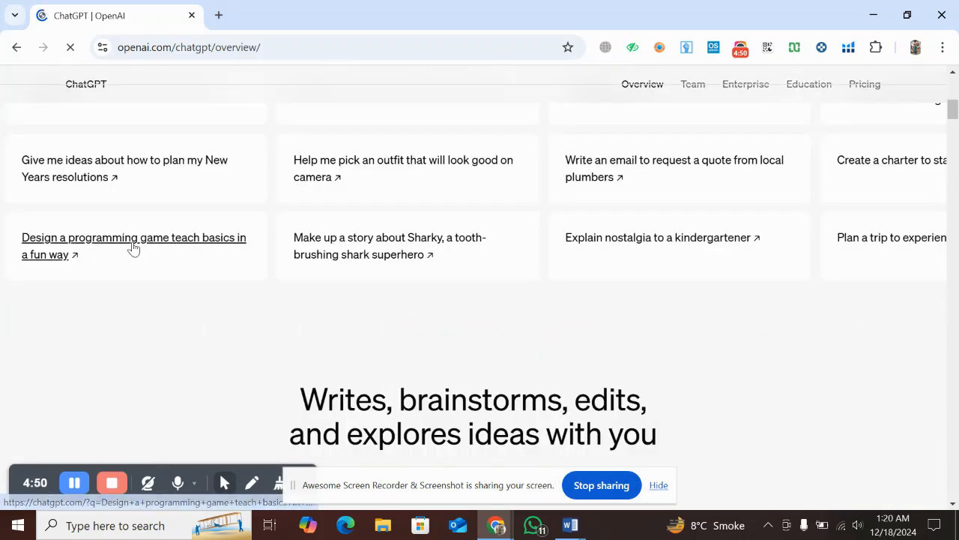
click(16, 46)
Open the chatgpt.com search result and send the prompt "i need brand approval template for amazon fba wholesale"
scroll(128, 282, down, 4)
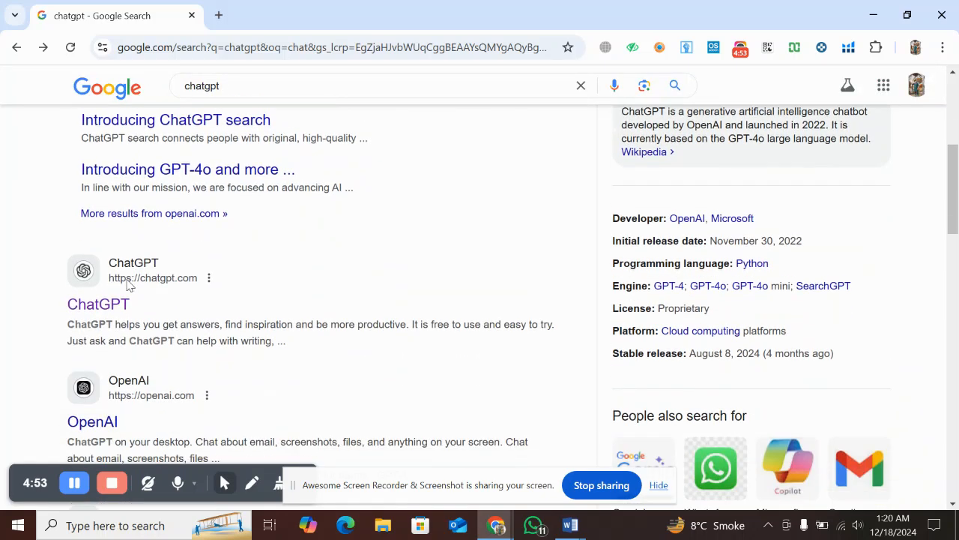
click(88, 311)
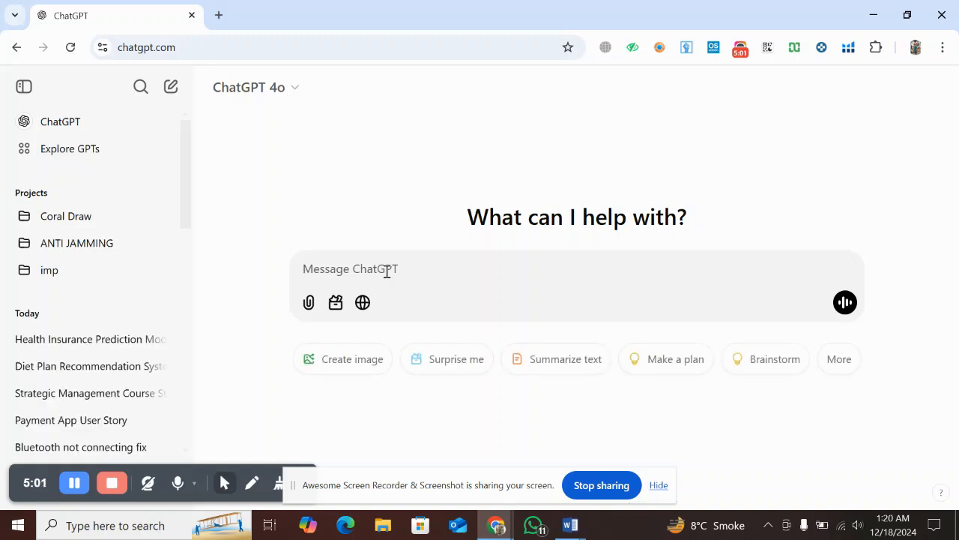
text(i need brand a)
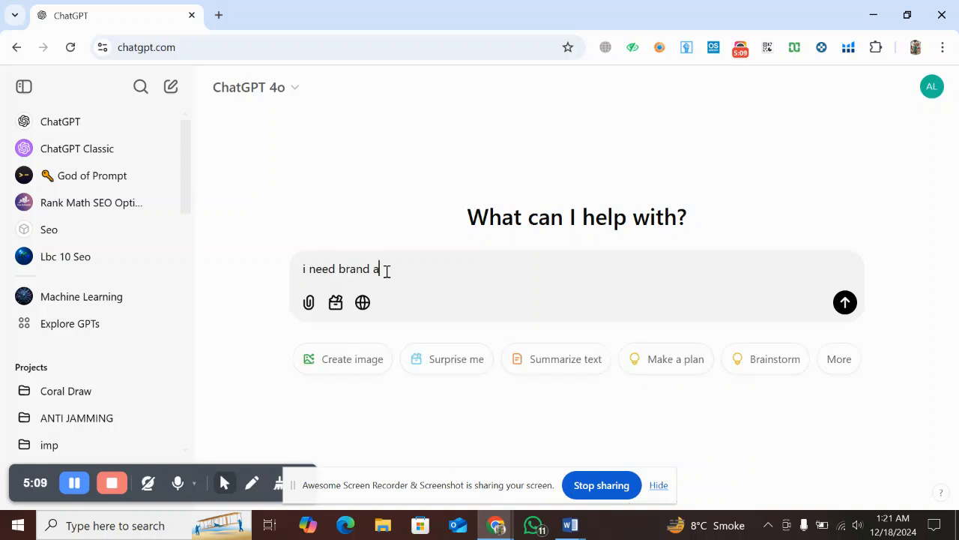
text(pprova)
text(ln)
text( te)
text(mp)
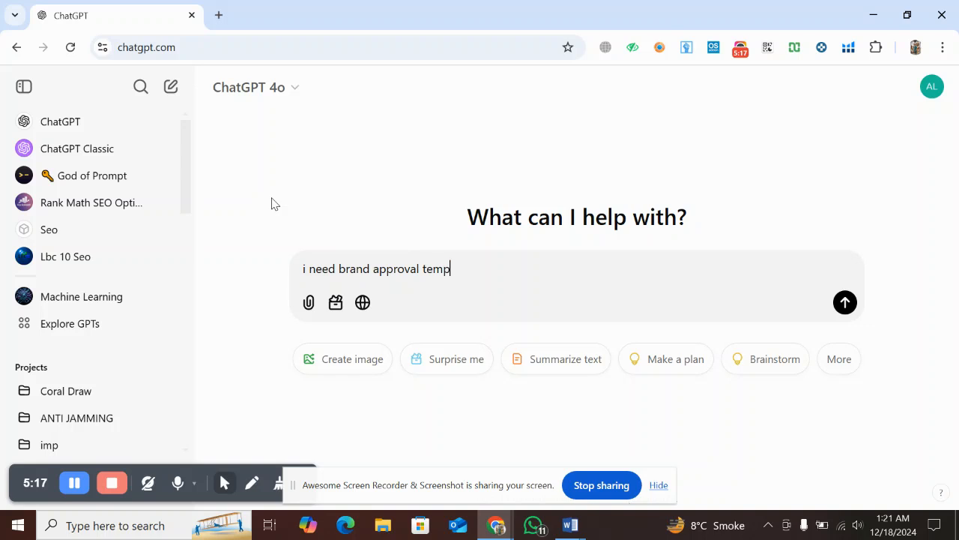
text(late for amazon fba )
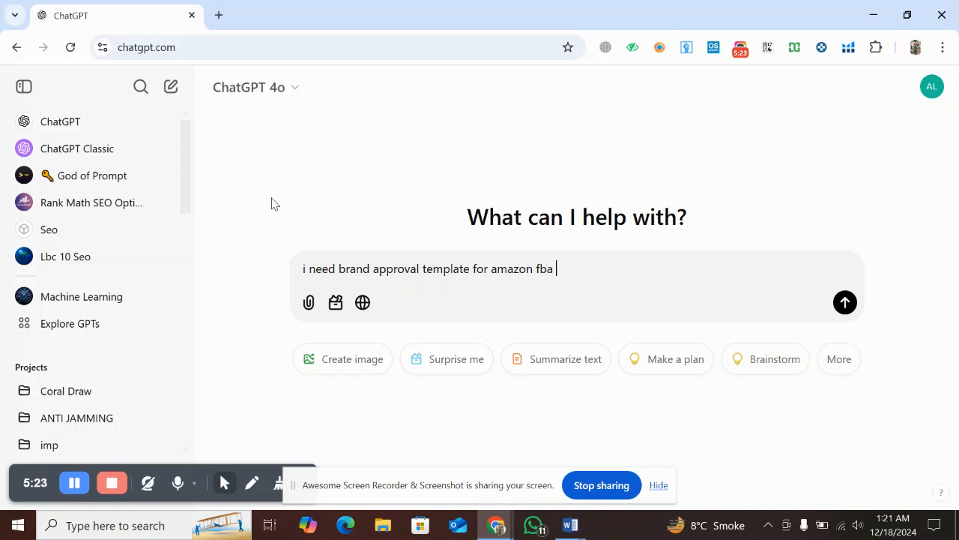
text(wholesale)
key(Return)
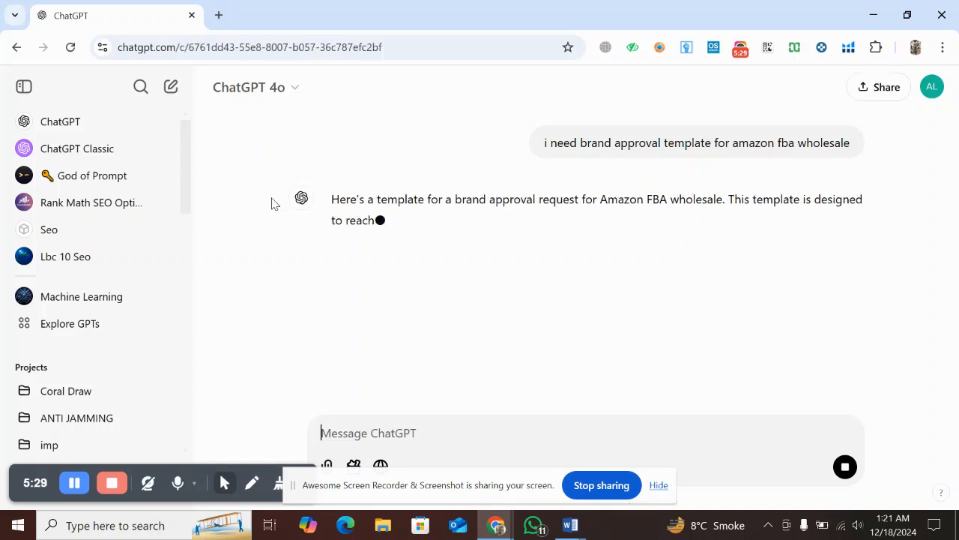
Read through the generated brand approval template and regenerate the response with GPT-4o
scroll(451, 325, down, 1)
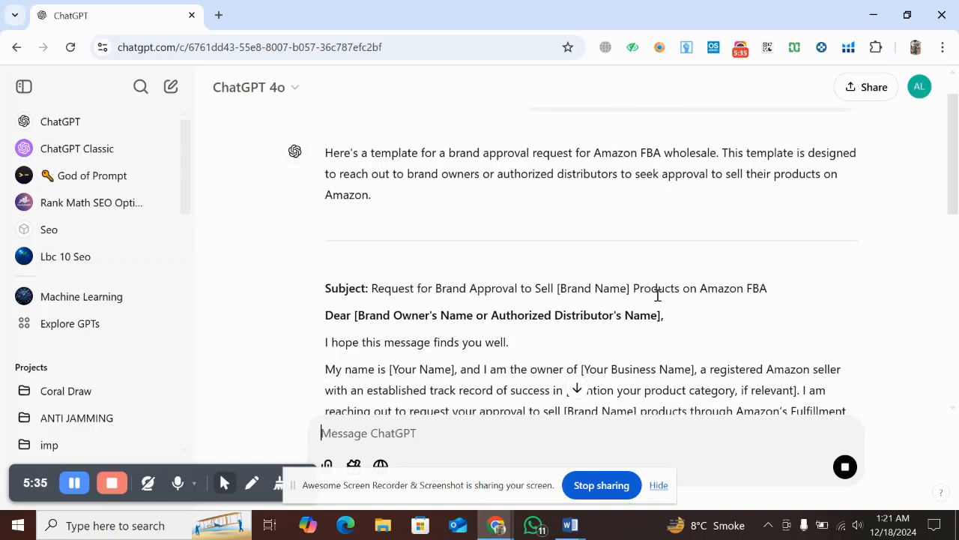
scroll(728, 304, down, 3)
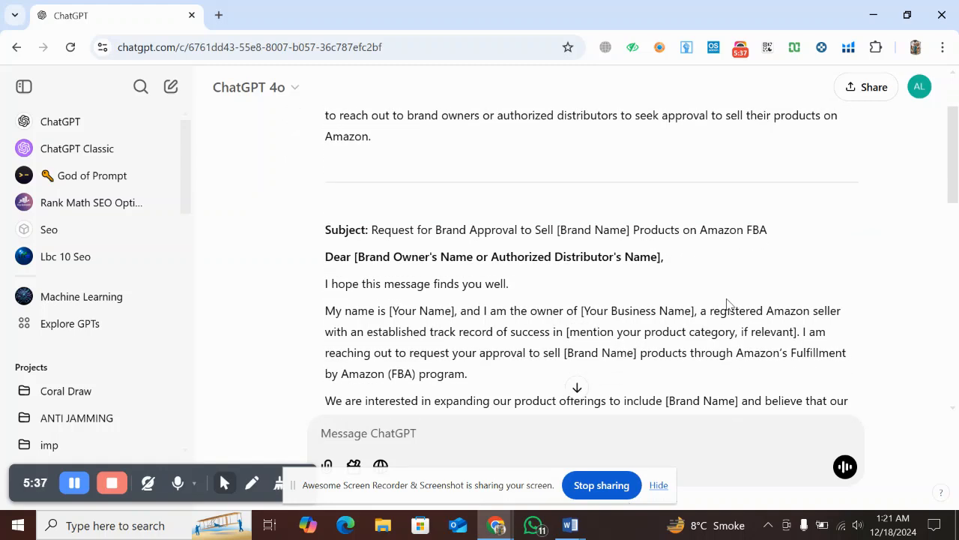
scroll(727, 299, down, 1)
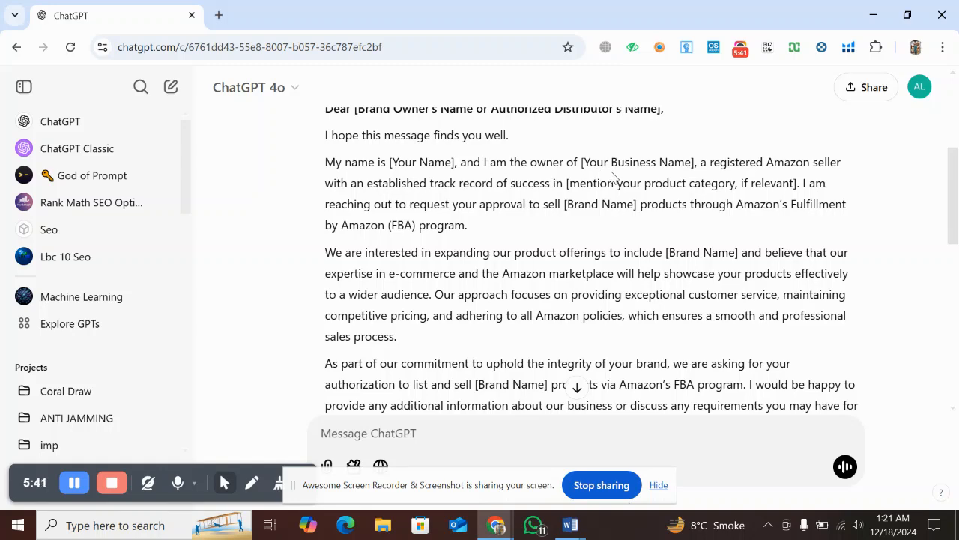
scroll(496, 198, down, 4)
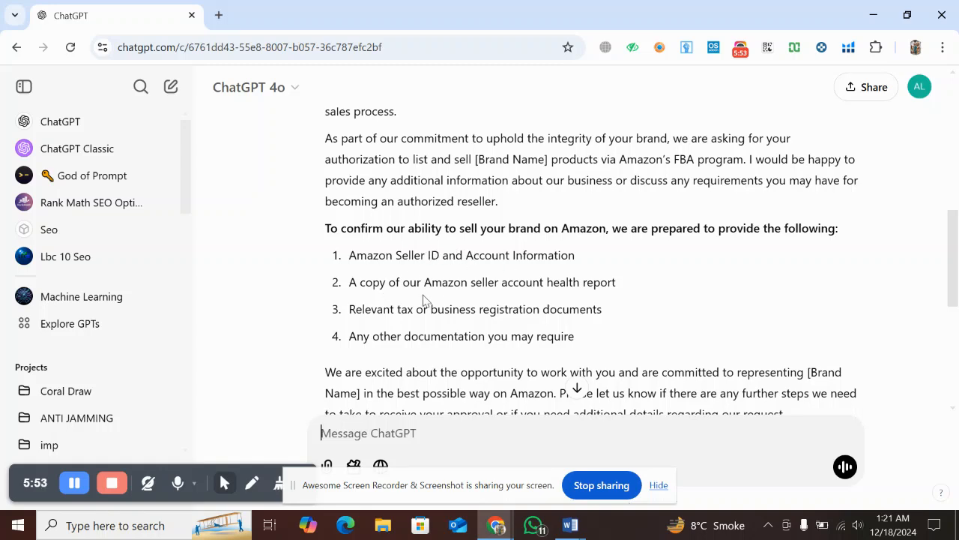
scroll(480, 299, down, 2)
scroll(481, 298, down, 3)
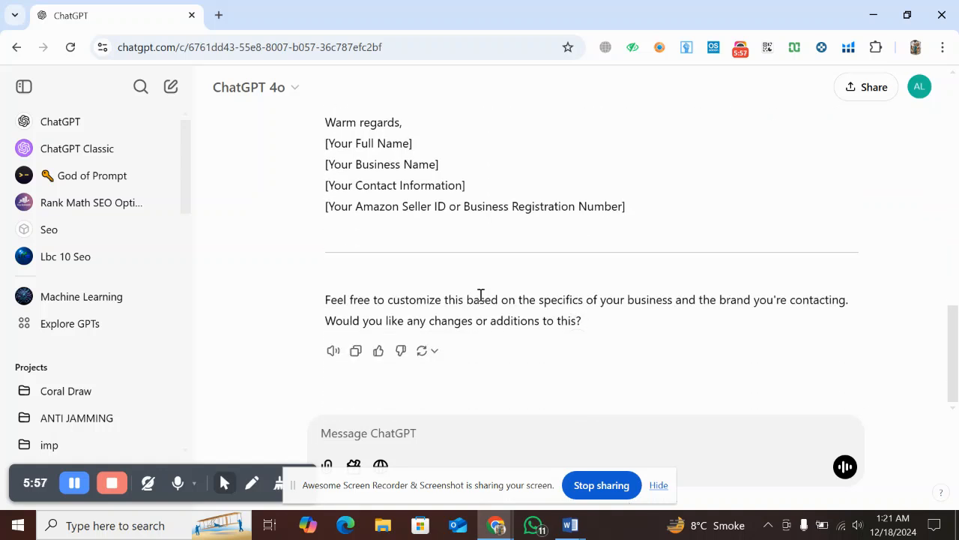
click(430, 352)
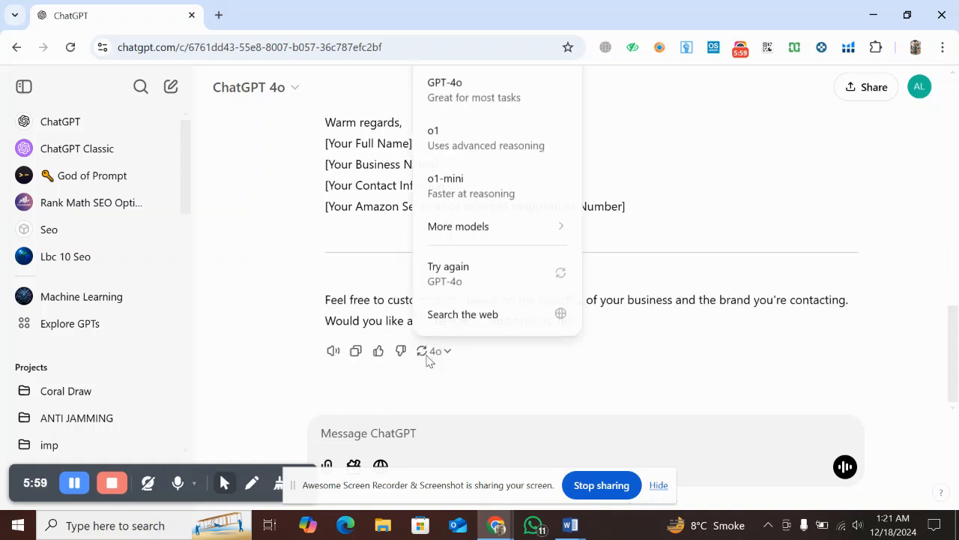
click(459, 279)
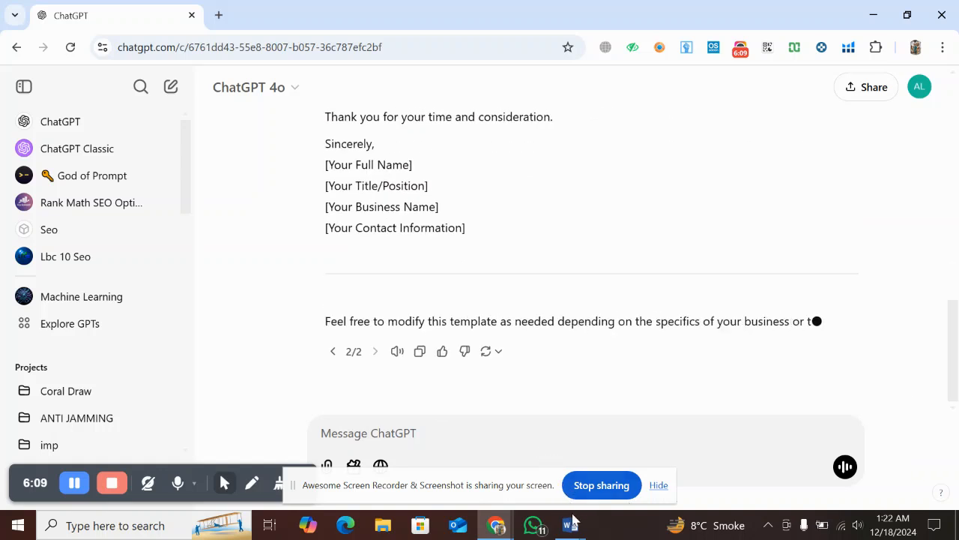
Compare the FOR BRANDS document in Word with the beginning of the regenerated template in ChatGPT
mouse_move(571, 527)
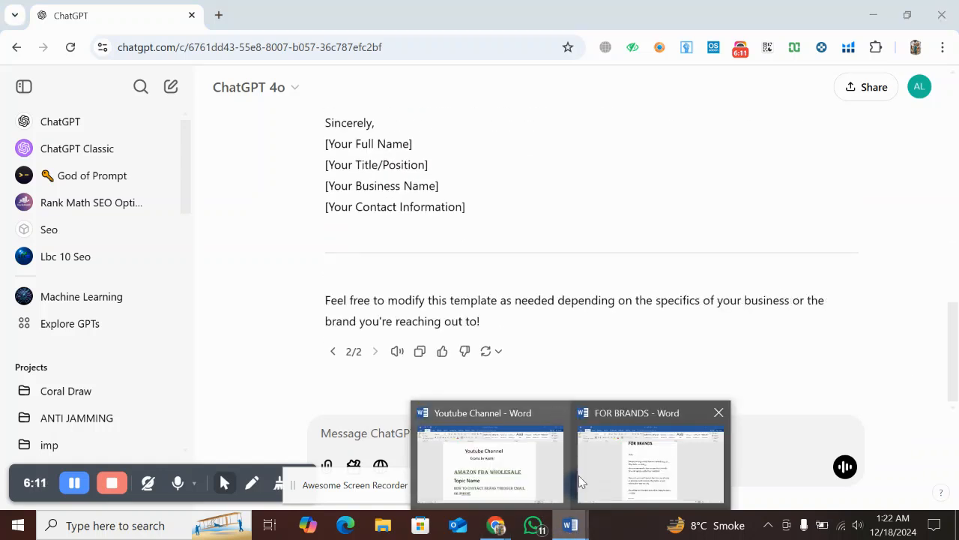
click(602, 464)
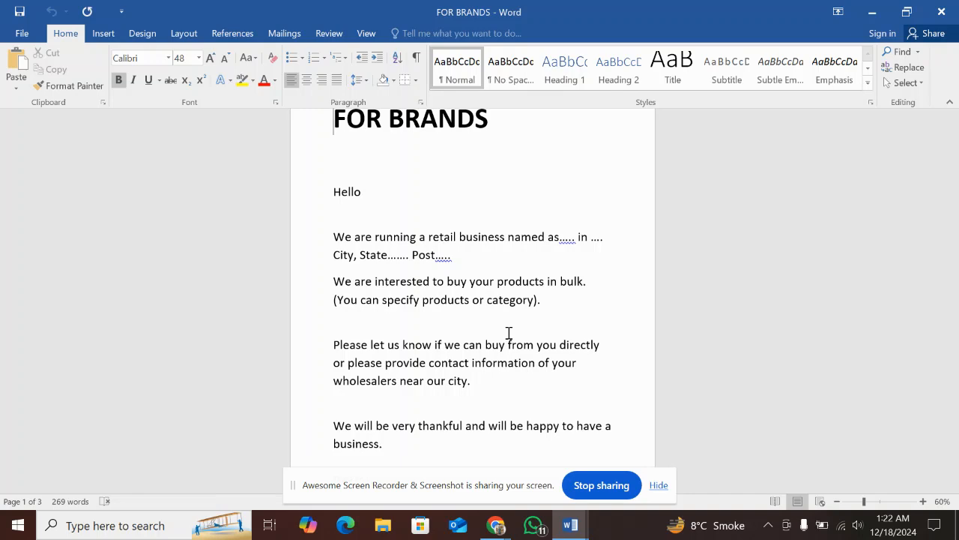
click(509, 528)
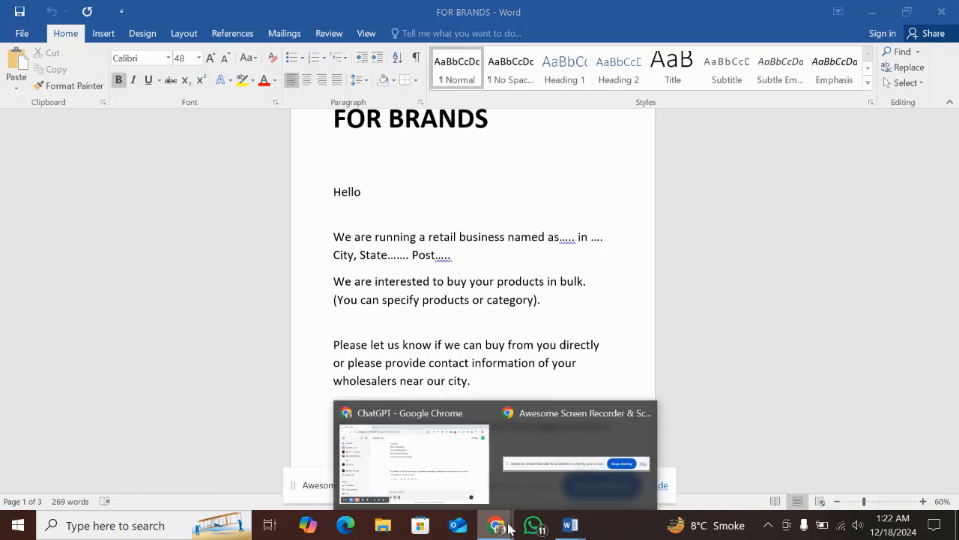
click(457, 464)
scroll(543, 282, up, 10)
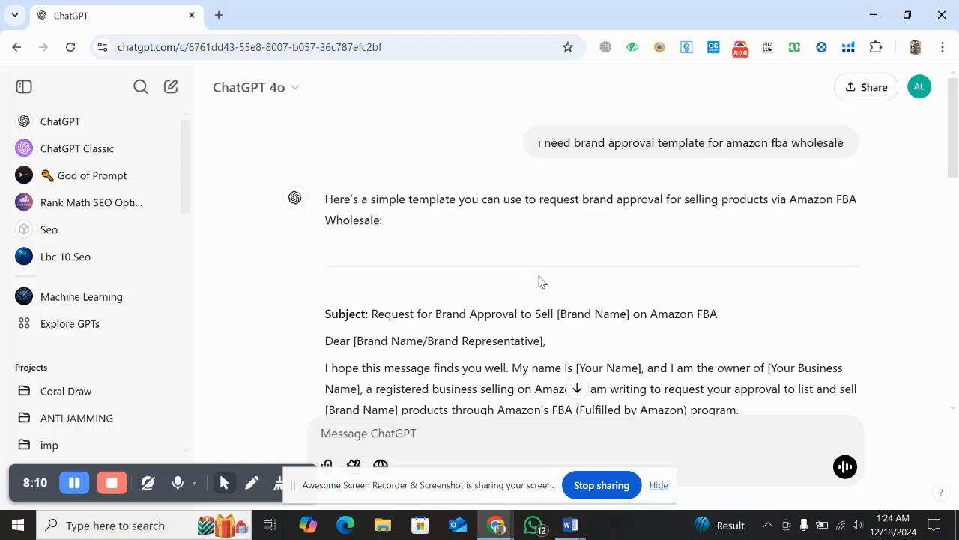
Search Google for skype in a new tab and open the official Skype homepage from the results
click(225, 18)
text(s)
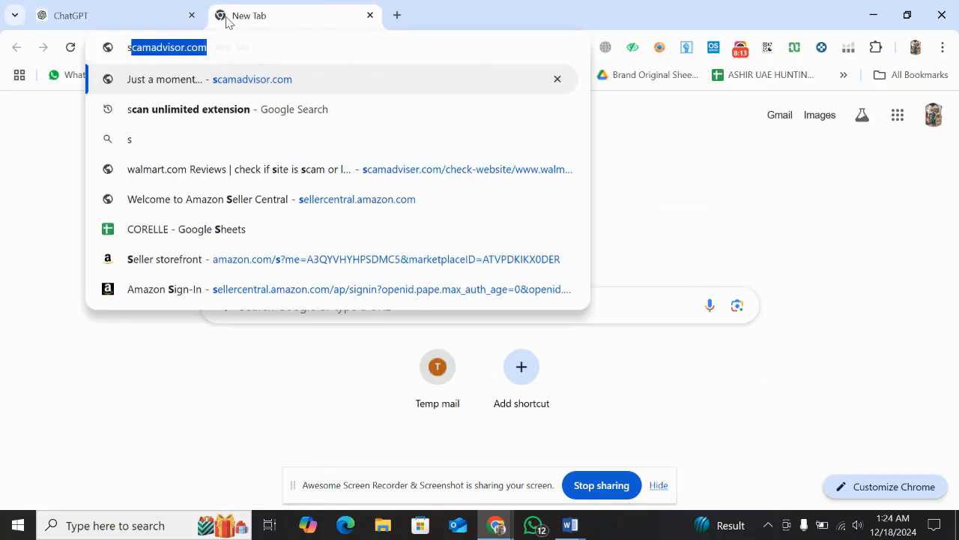
text(ky)
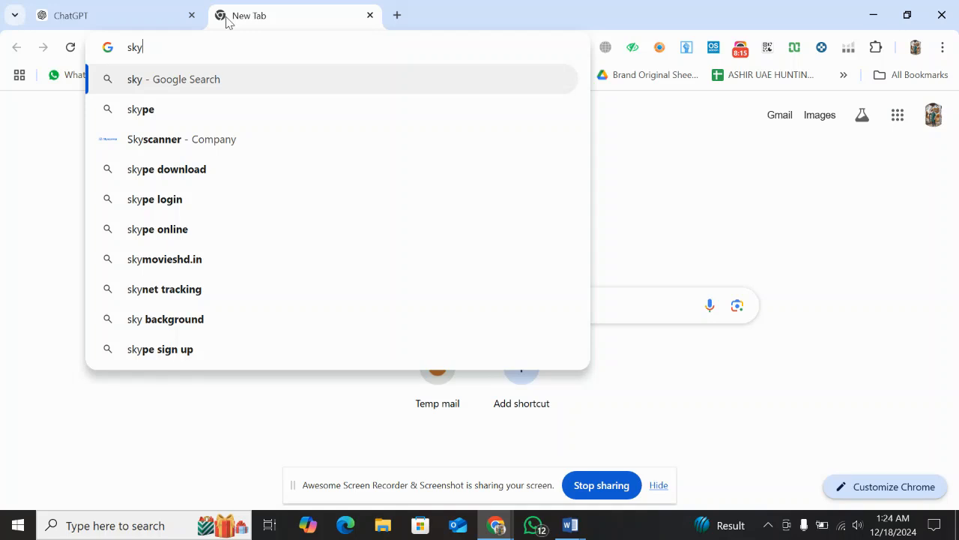
click(184, 114)
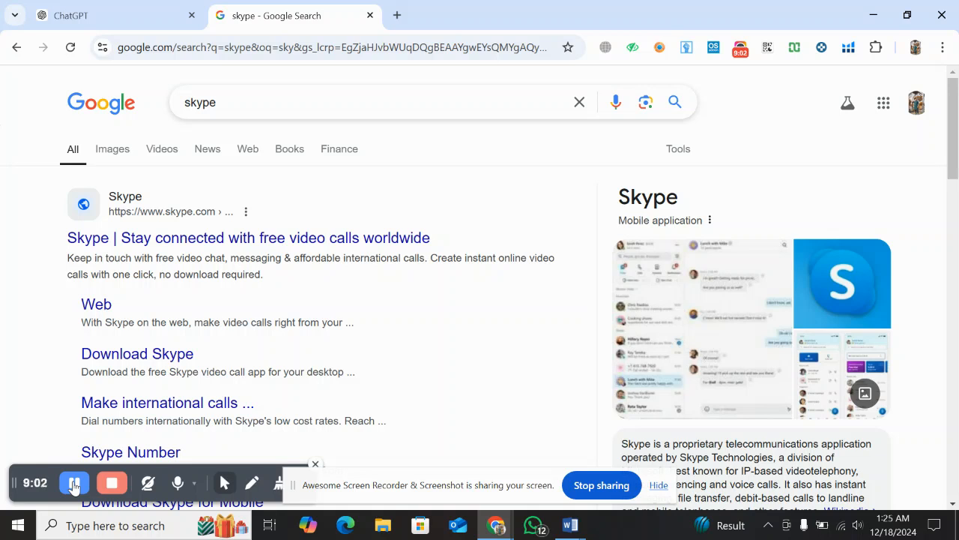
click(208, 247)
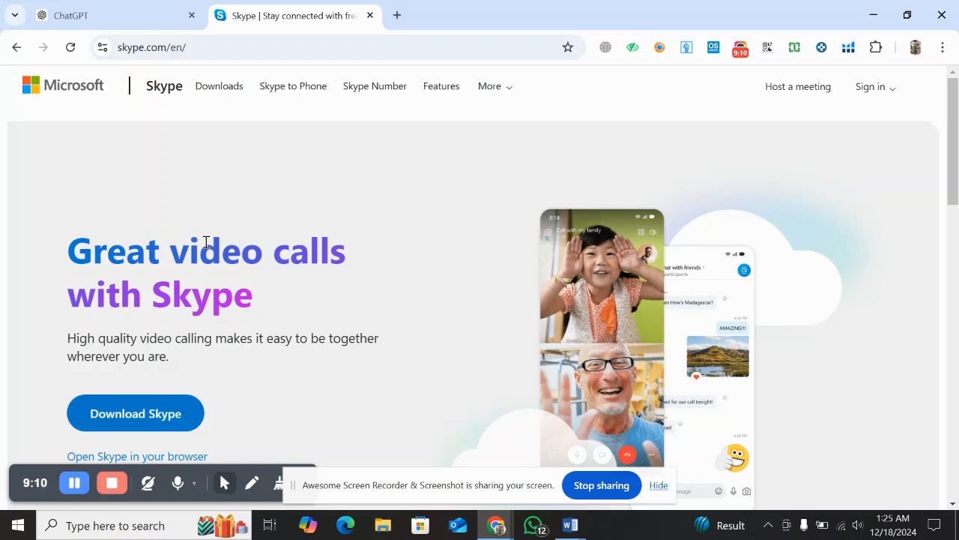
scroll(388, 273, down, 1)
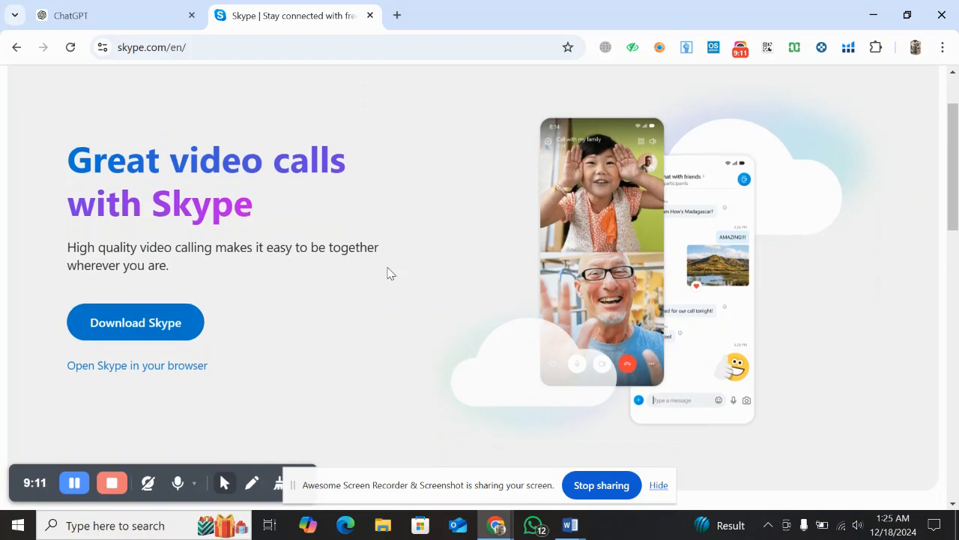
scroll(389, 273, down, 6)
scroll(389, 267, down, 3)
scroll(388, 270, up, 10)
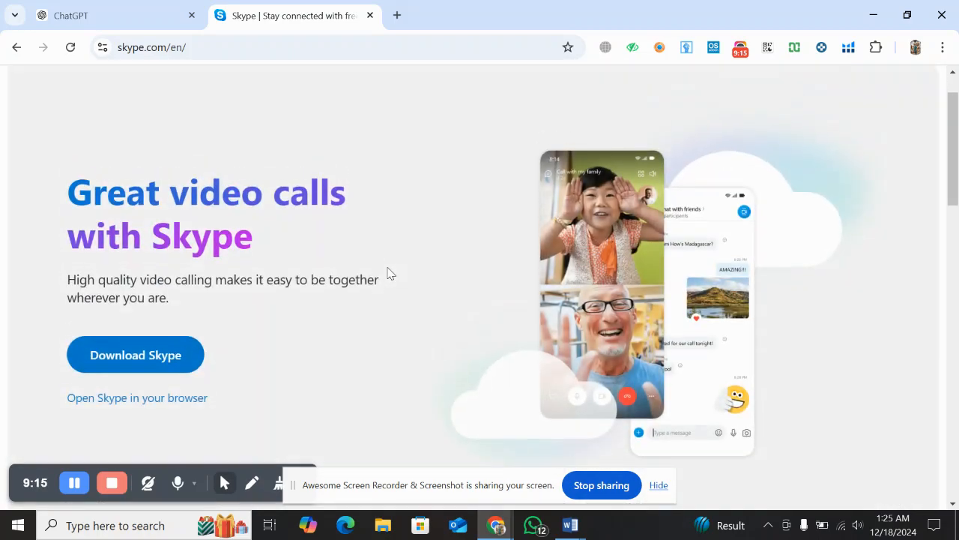
scroll(388, 273, up, 1)
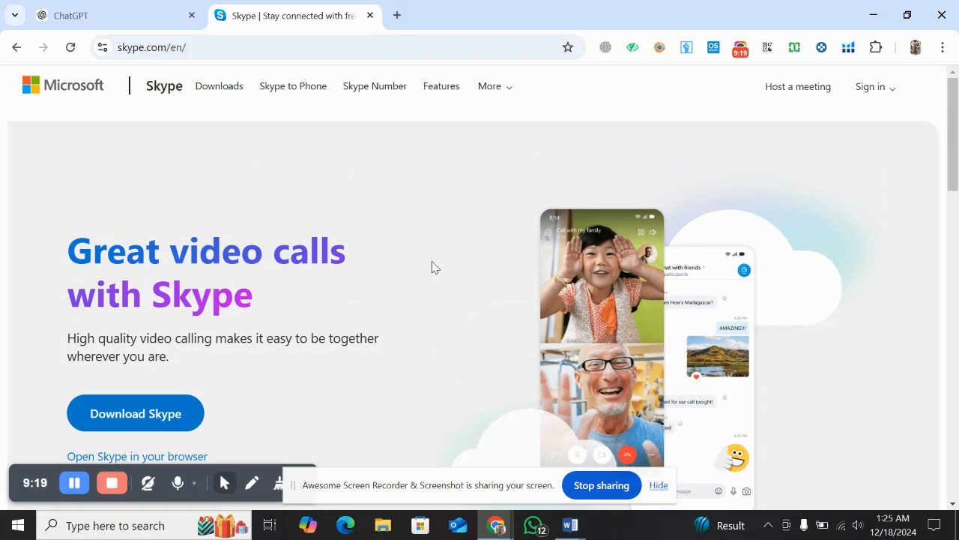
Expand the sign-in options on the Skype homepage to view the account, online use and sign-up choices
click(869, 88)
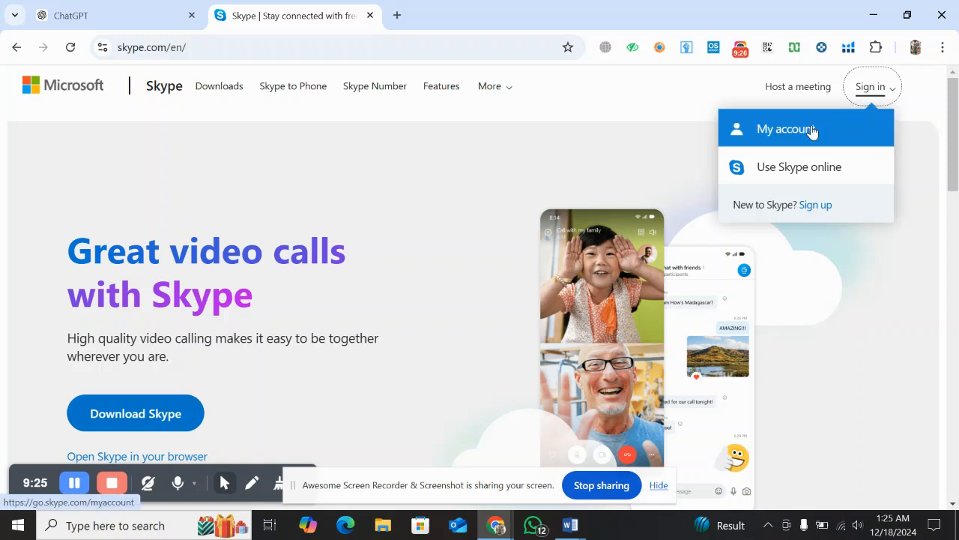
click(609, 159)
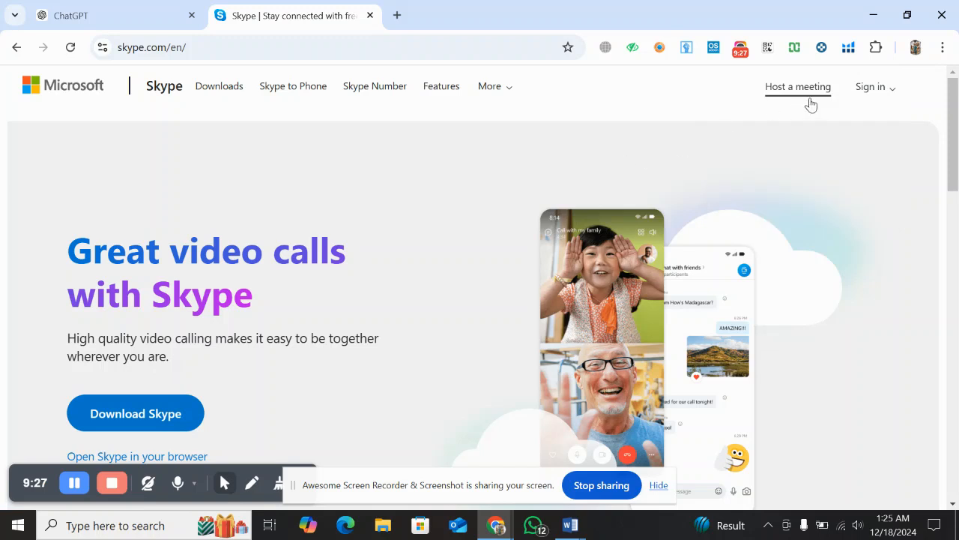
click(867, 87)
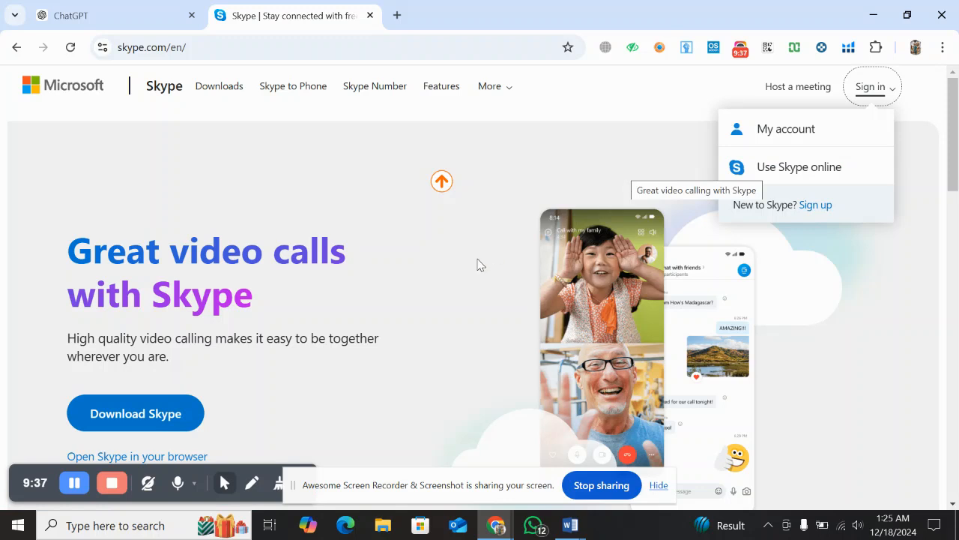
scroll(478, 263, down, 1)
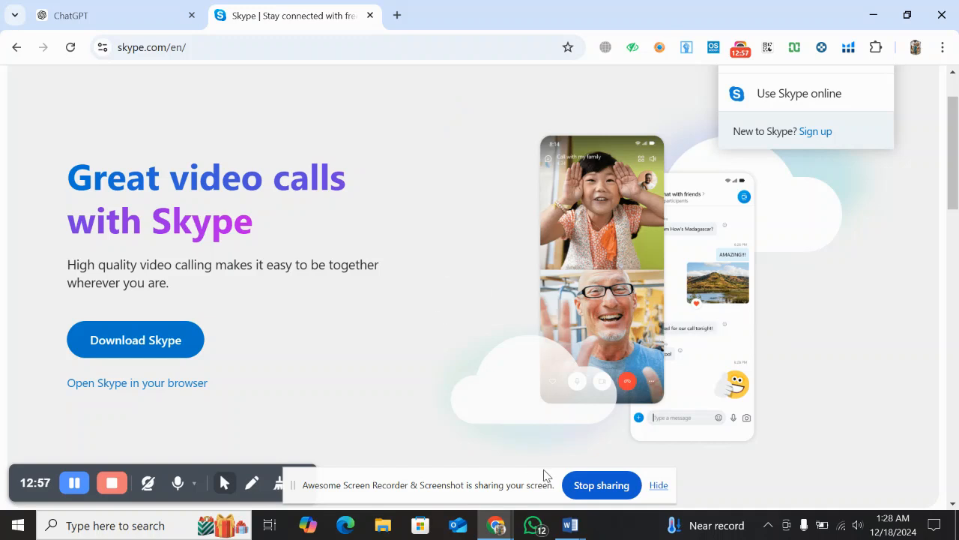
Review the start of the brand approval template in ChatGPT and the FOR BRANDS message in Word
click(164, 20)
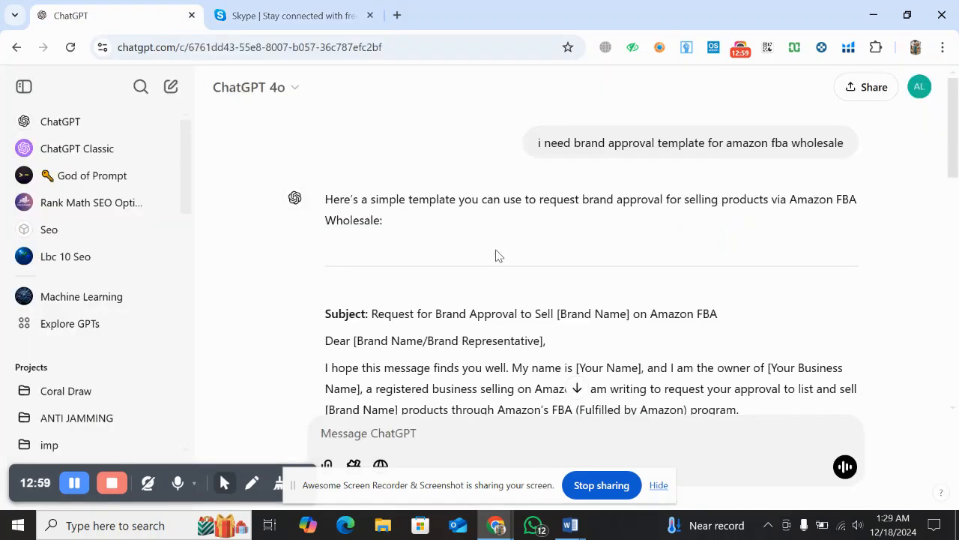
scroll(497, 255, down, 1)
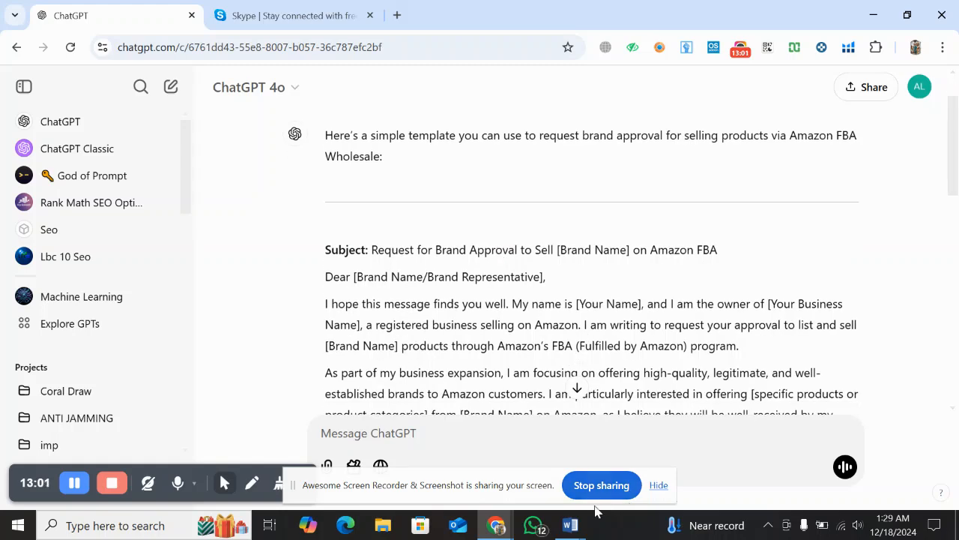
mouse_move(571, 525)
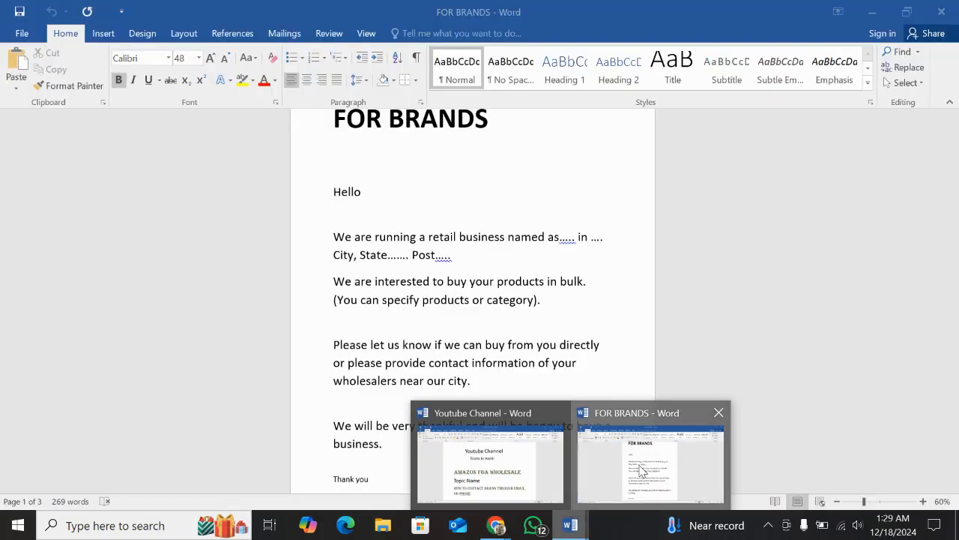
click(641, 470)
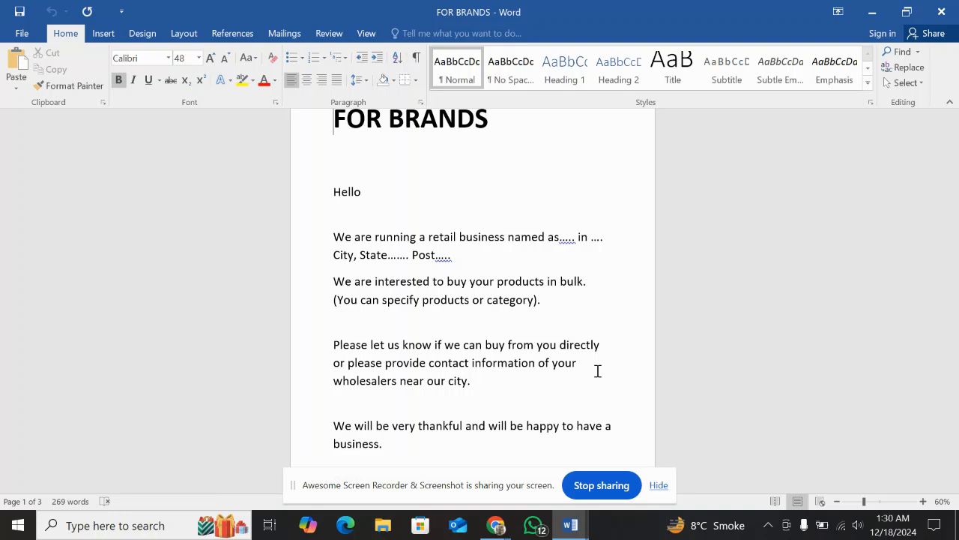
Reread the opening paragraphs of the ChatGPT approval template and bring up the Youtube Channel document in Word
click(495, 525)
click(462, 480)
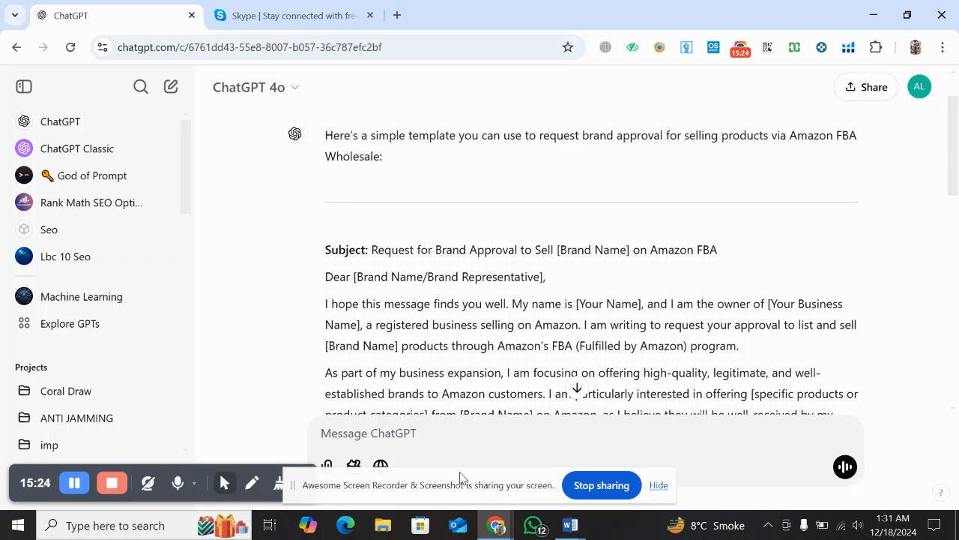
scroll(518, 358, down, 1)
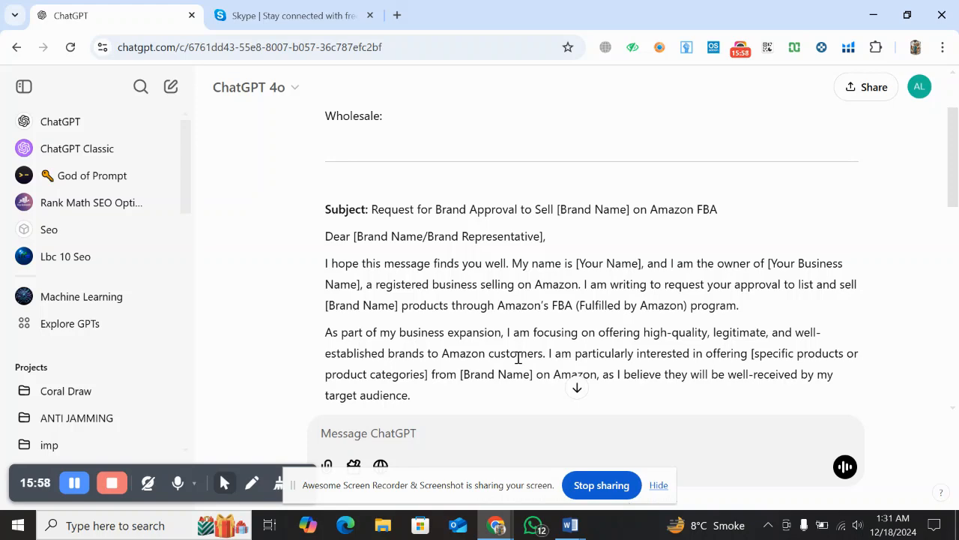
click(568, 527)
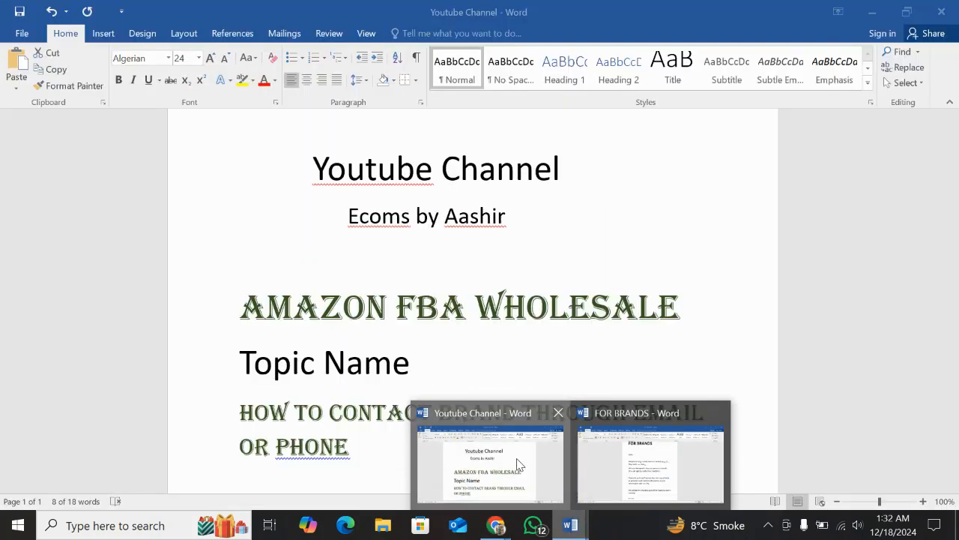
click(507, 431)
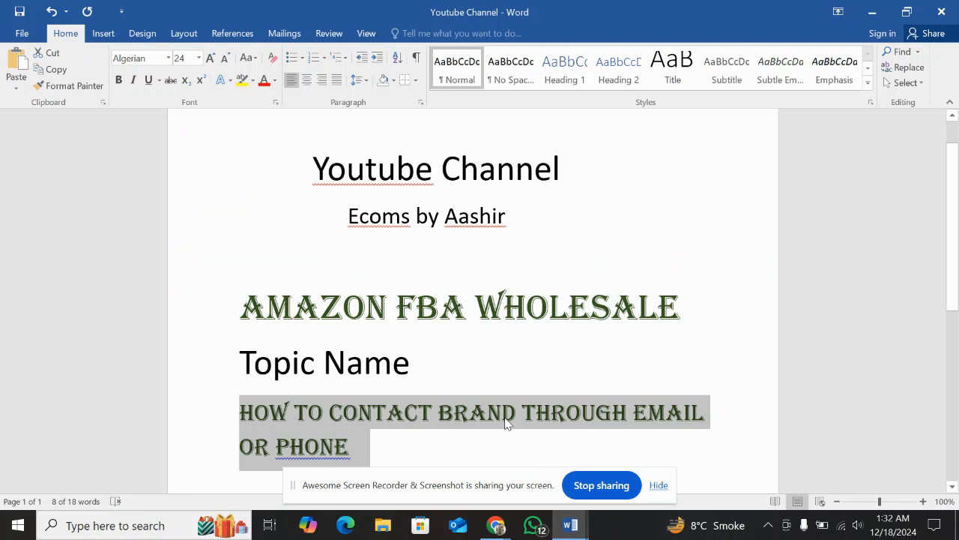